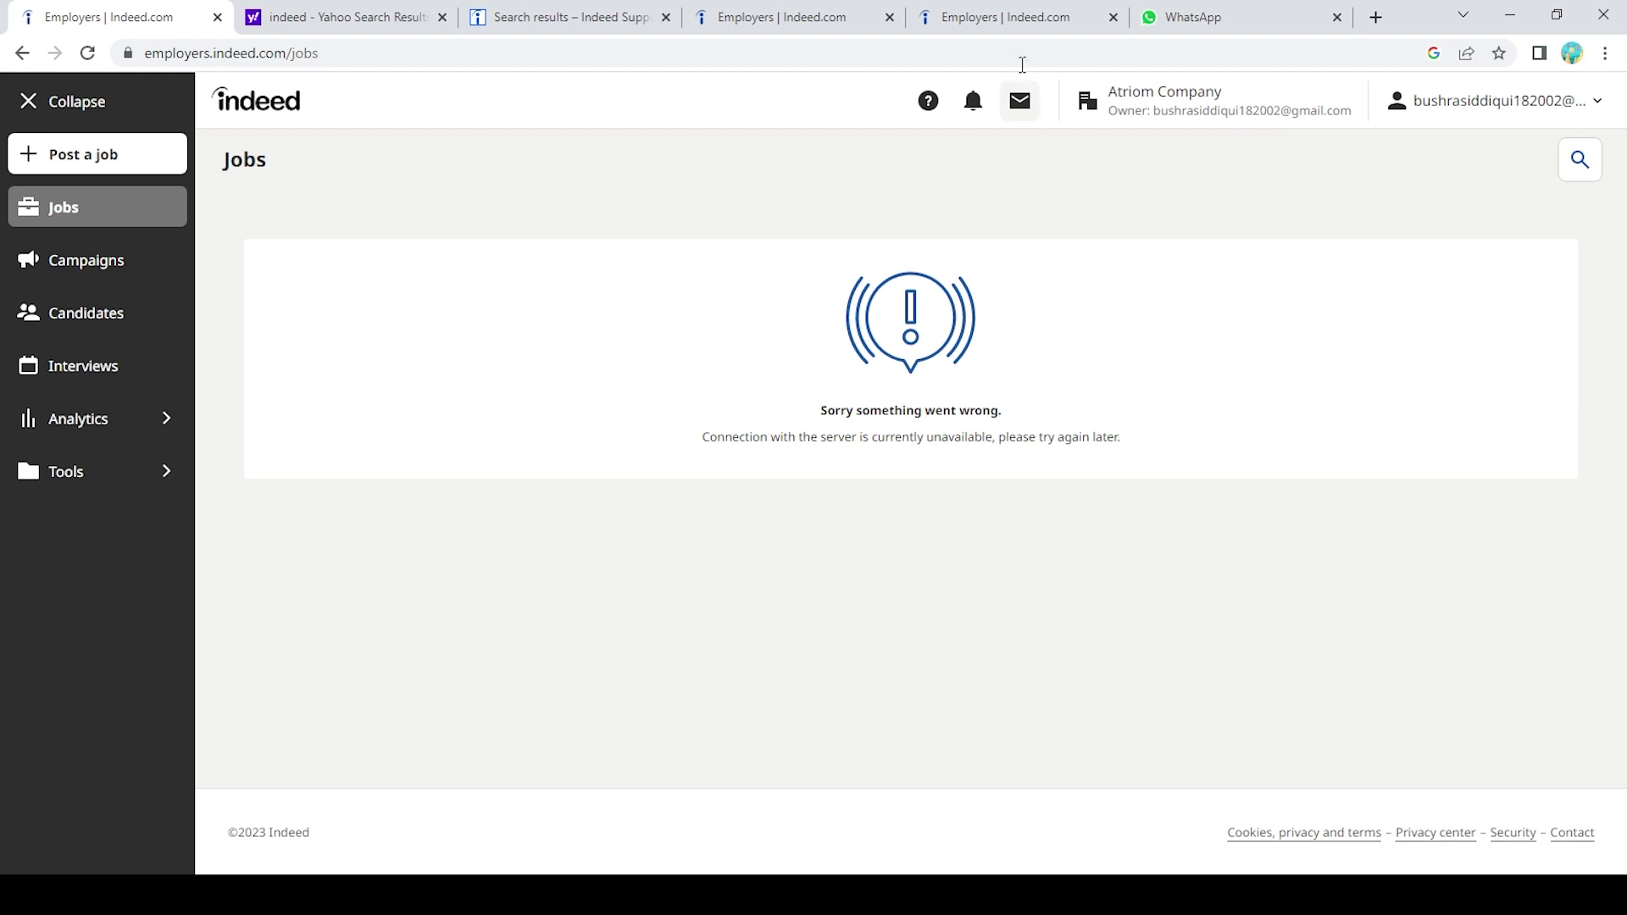
Bring up the Help panel and show its Contact us options for reaching Indeed support.
left_click(934, 112)
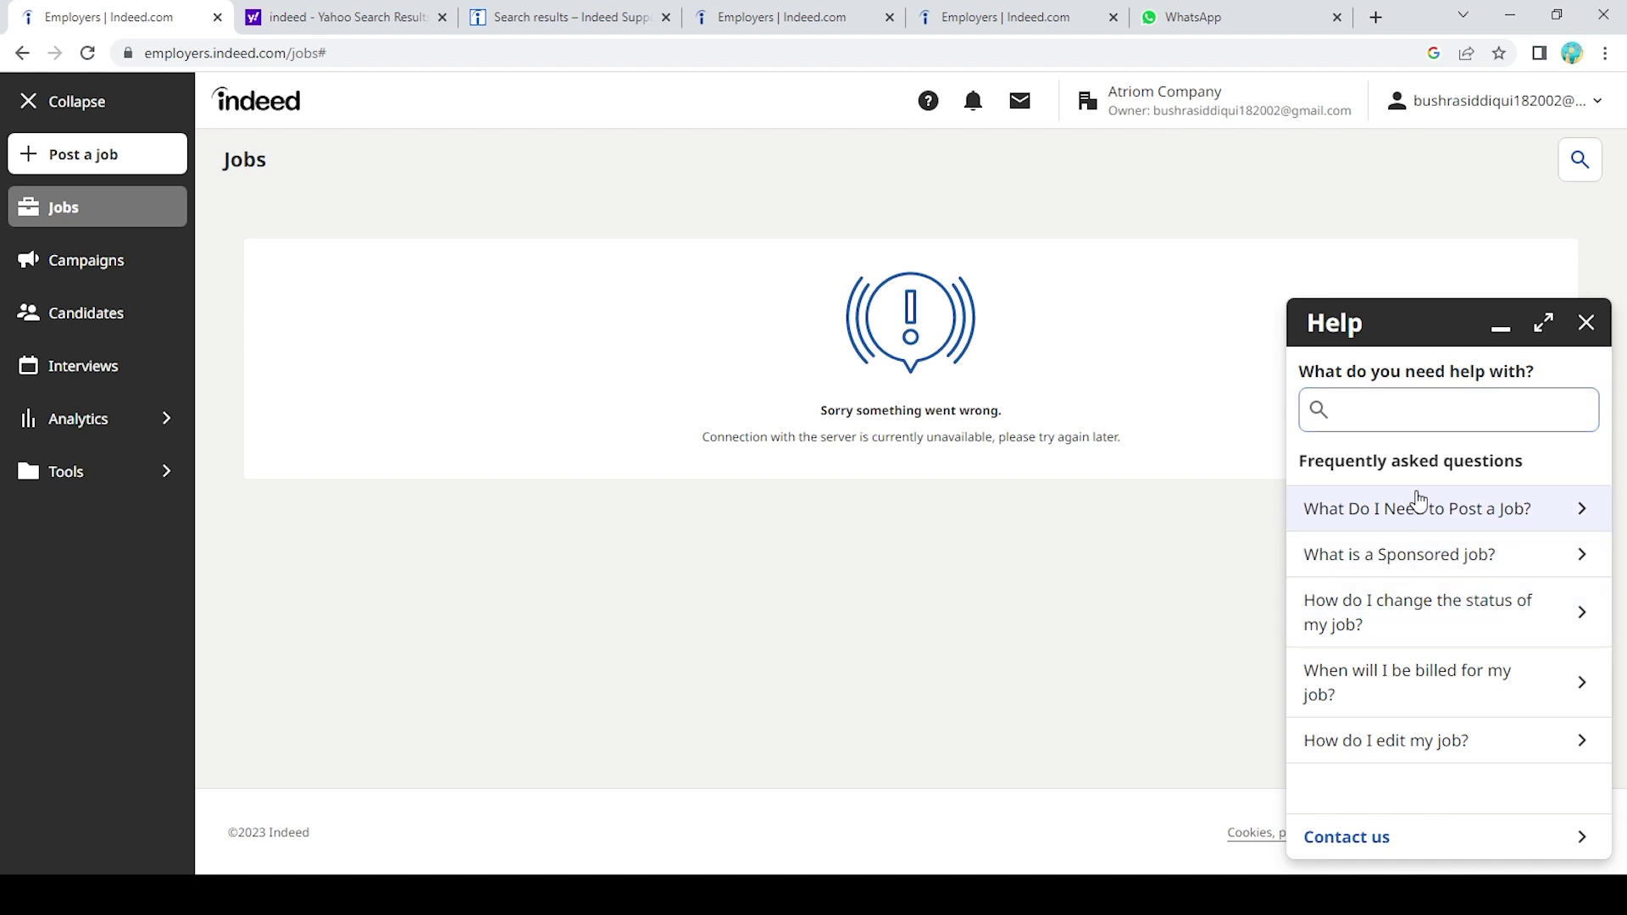
left_click(1373, 407)
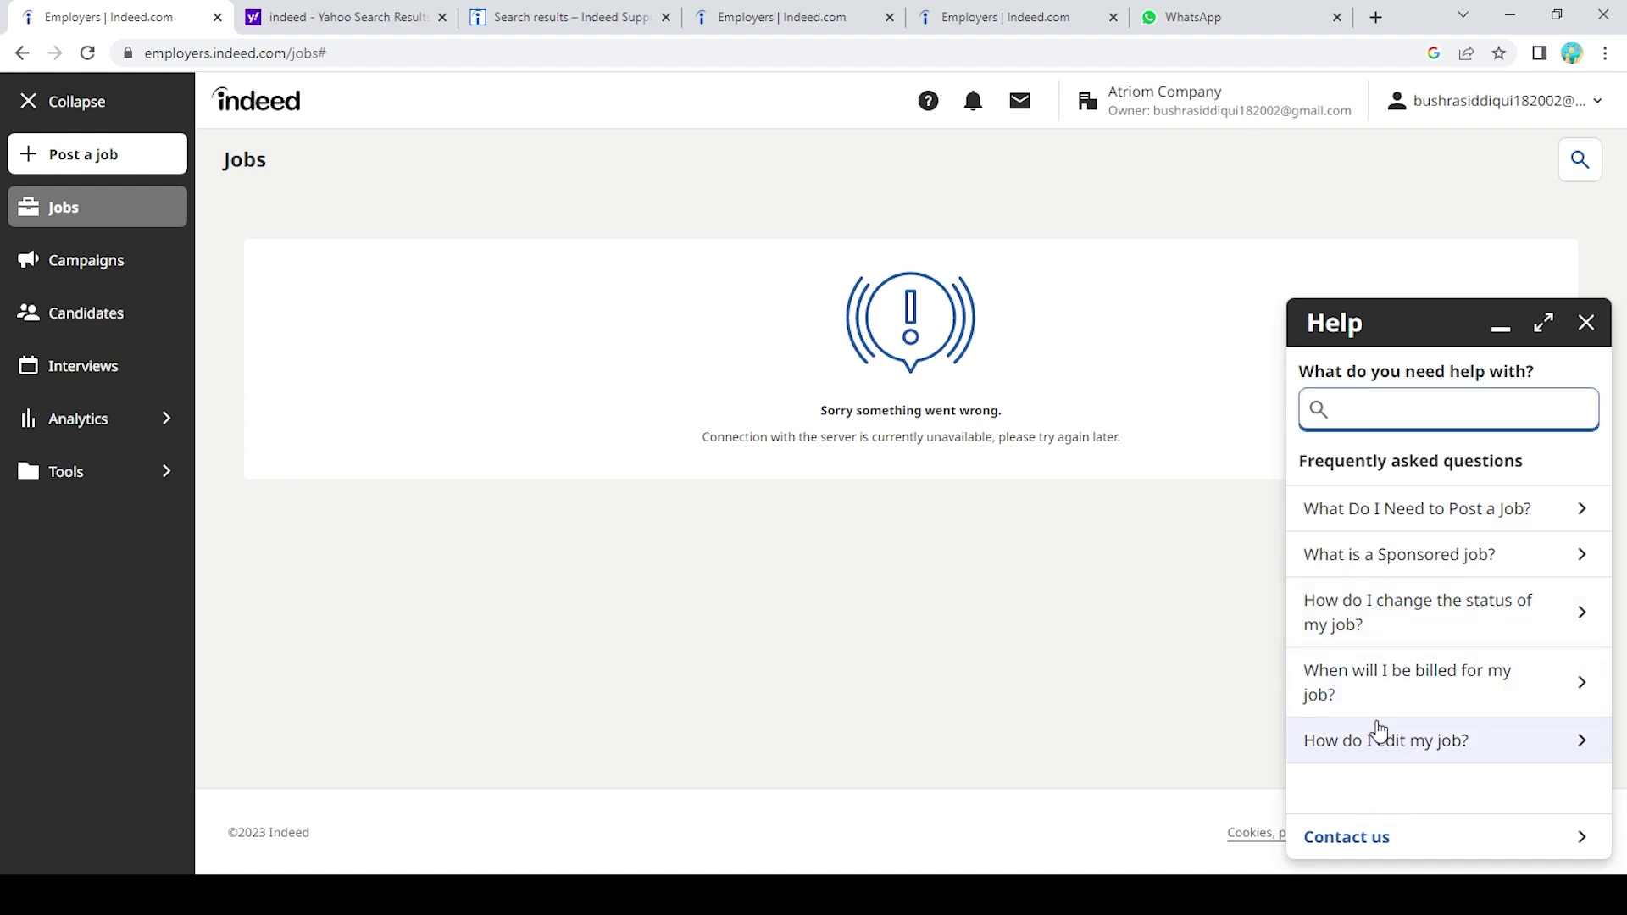
left_click(1364, 839)
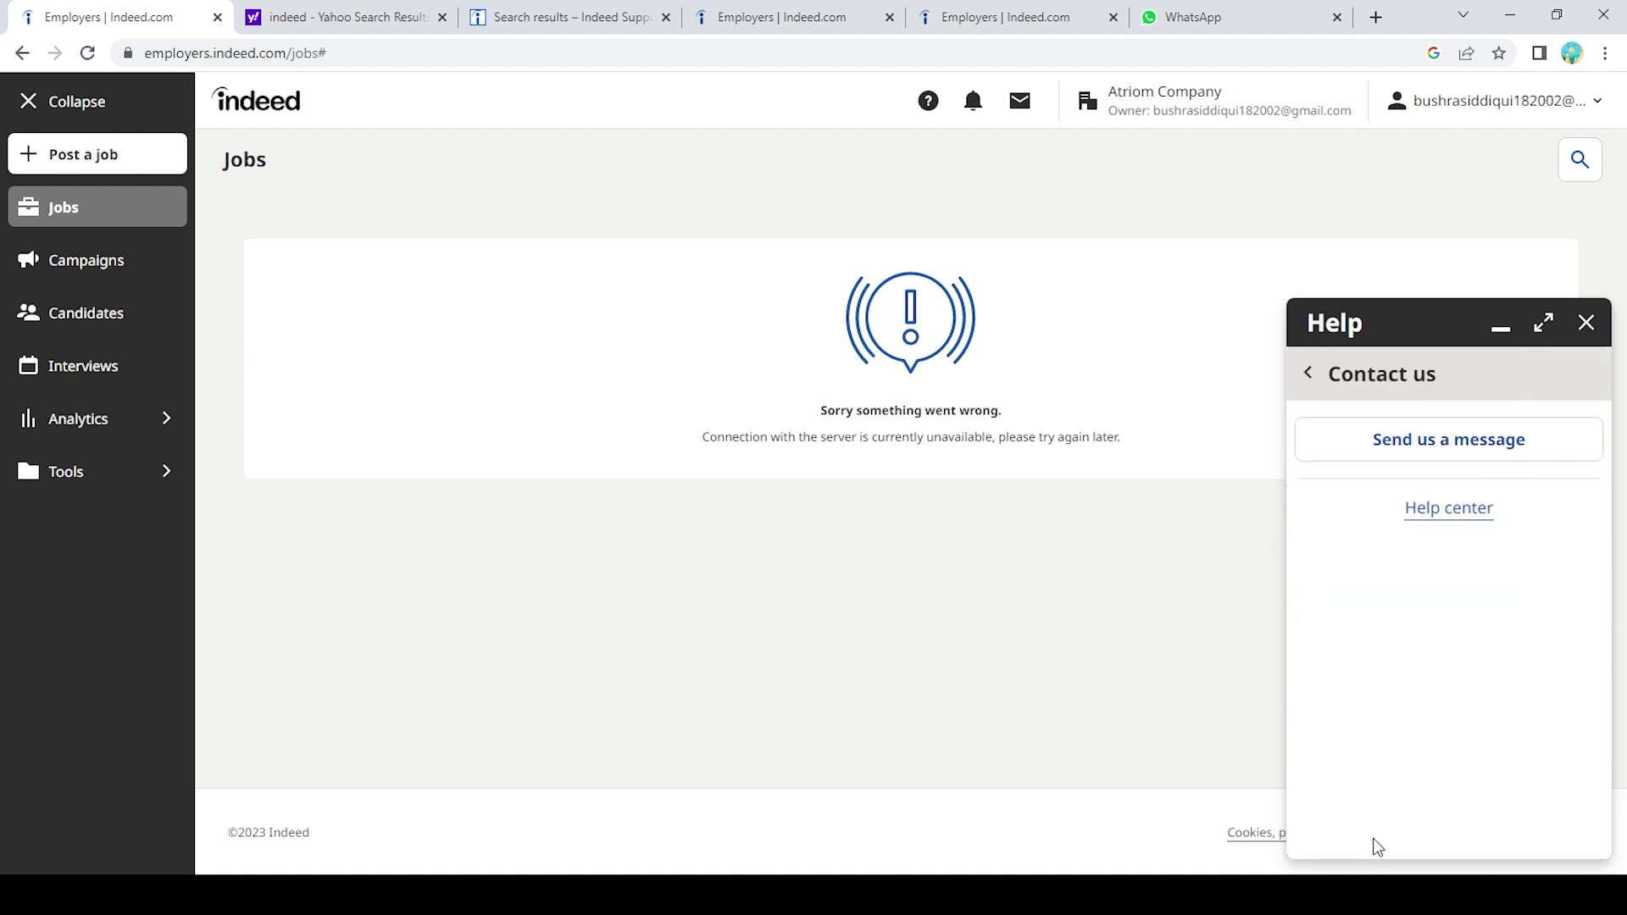
Open the Send us a message form and begin the subject 'change company name'.
left_click(1411, 440)
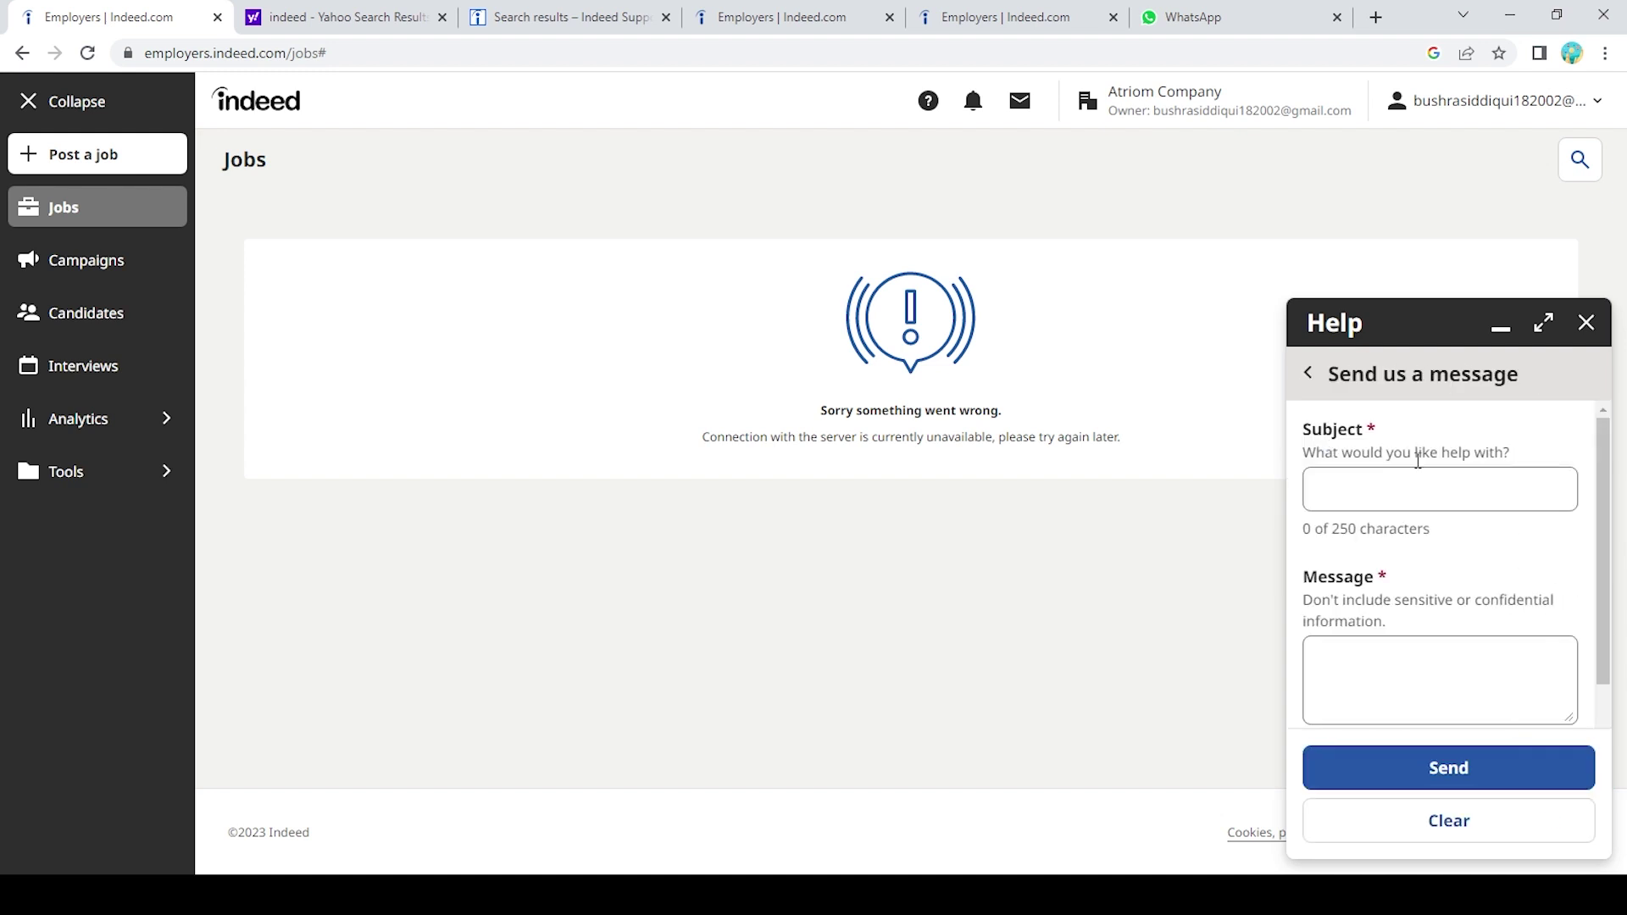
left_click(1417, 503)
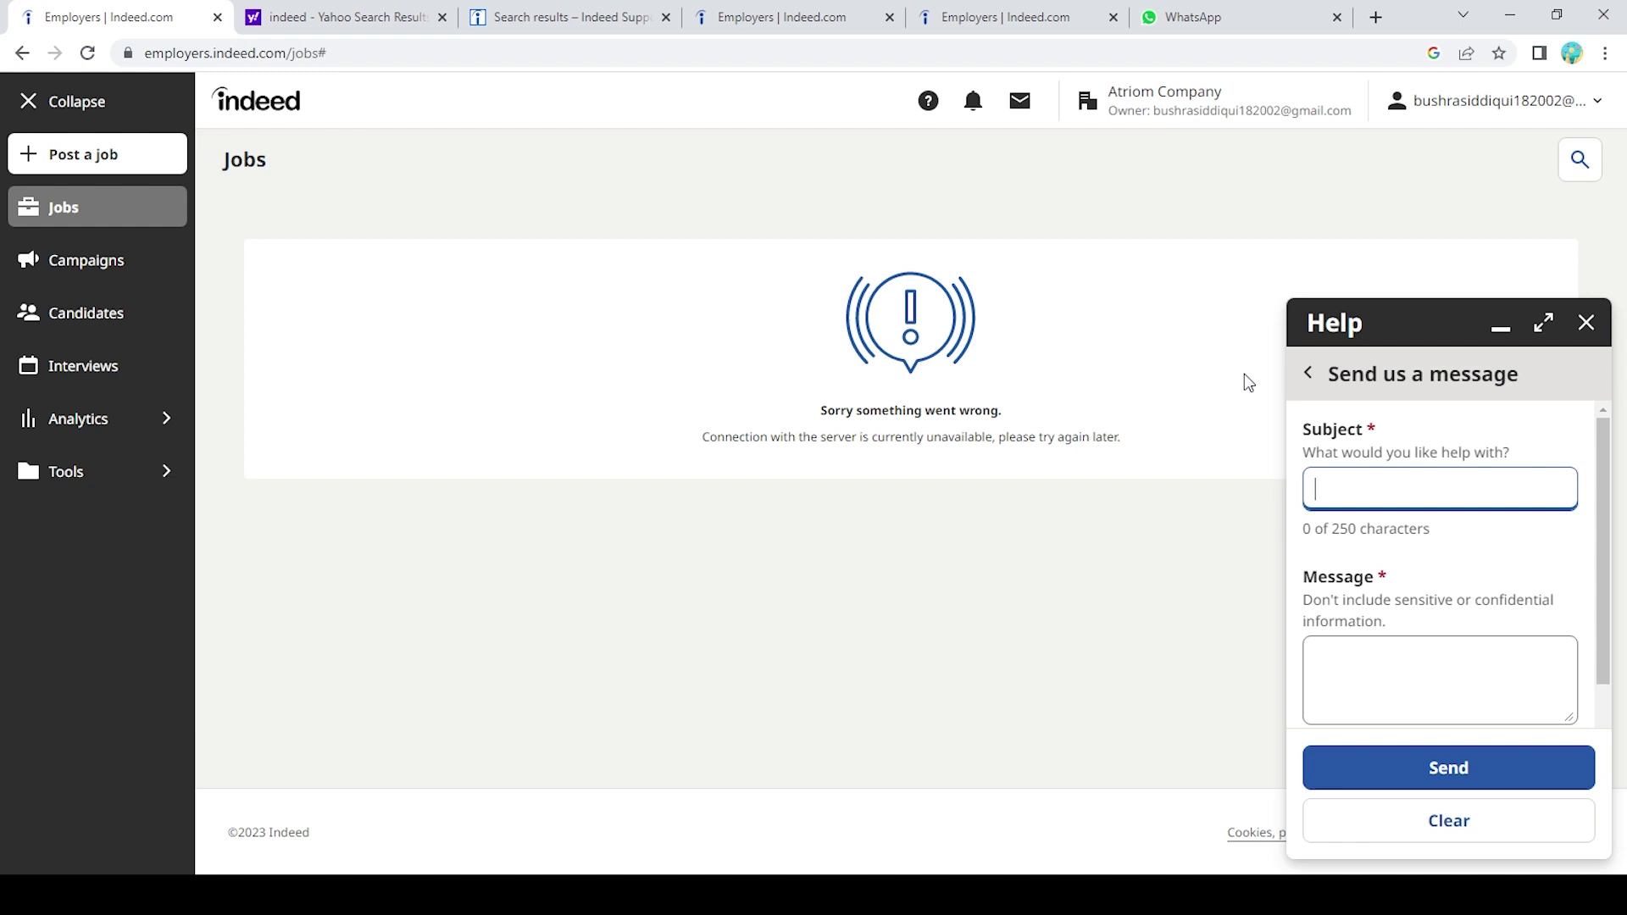
type("change ")
type("compa")
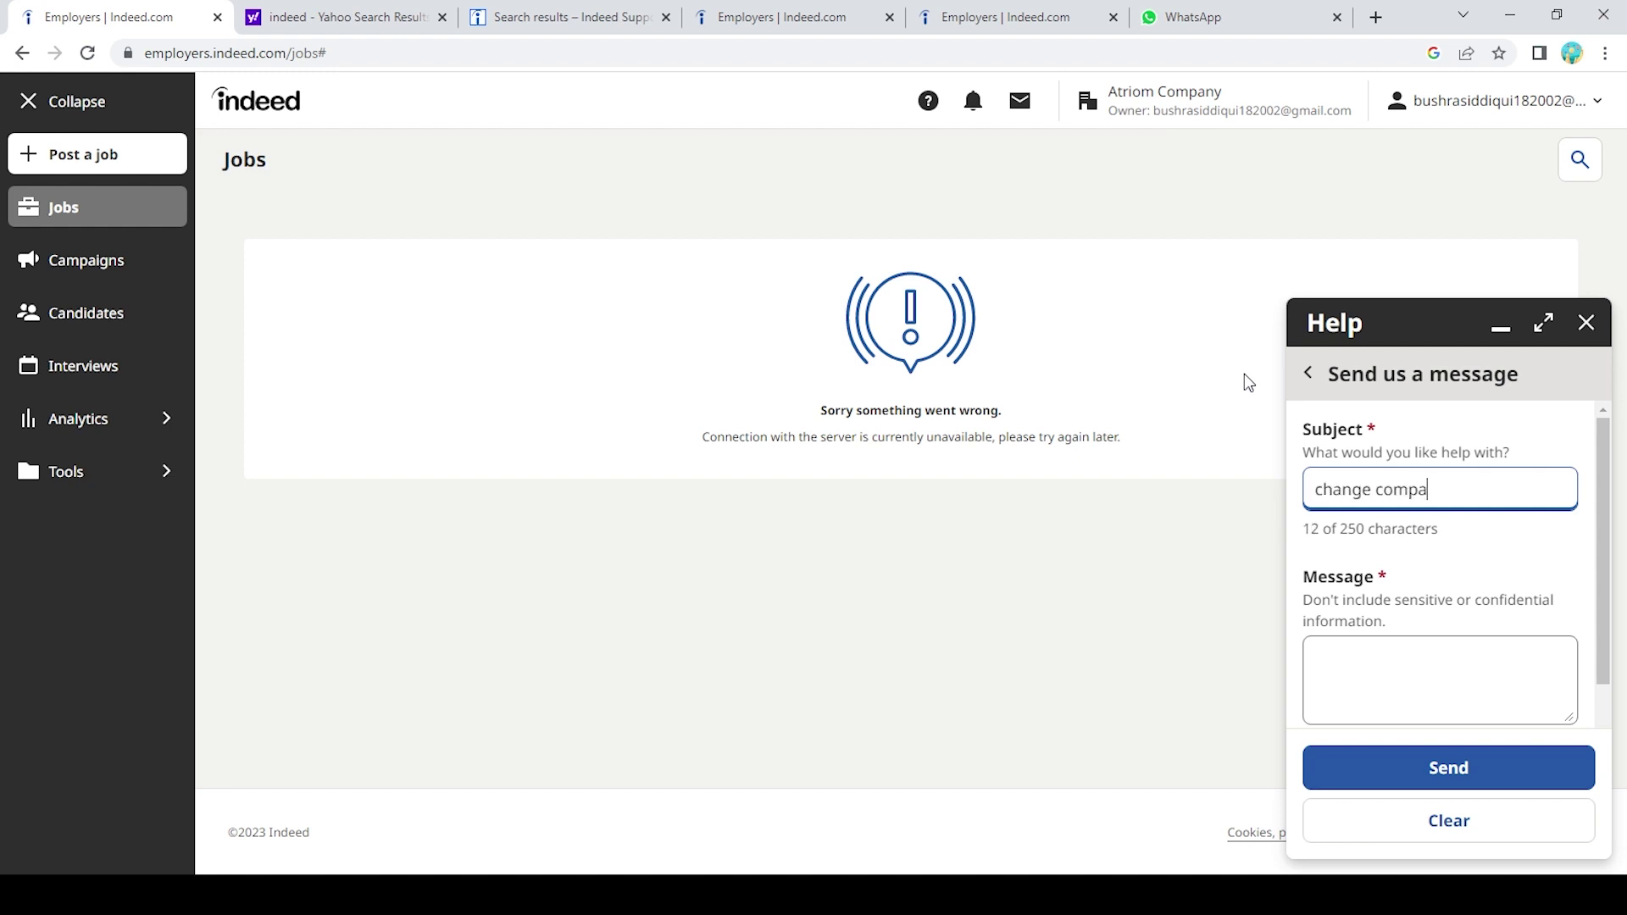
type("ny name")
Write the message body 'My company recently changed name.', correcting a stray letter.
left_click(1360, 675)
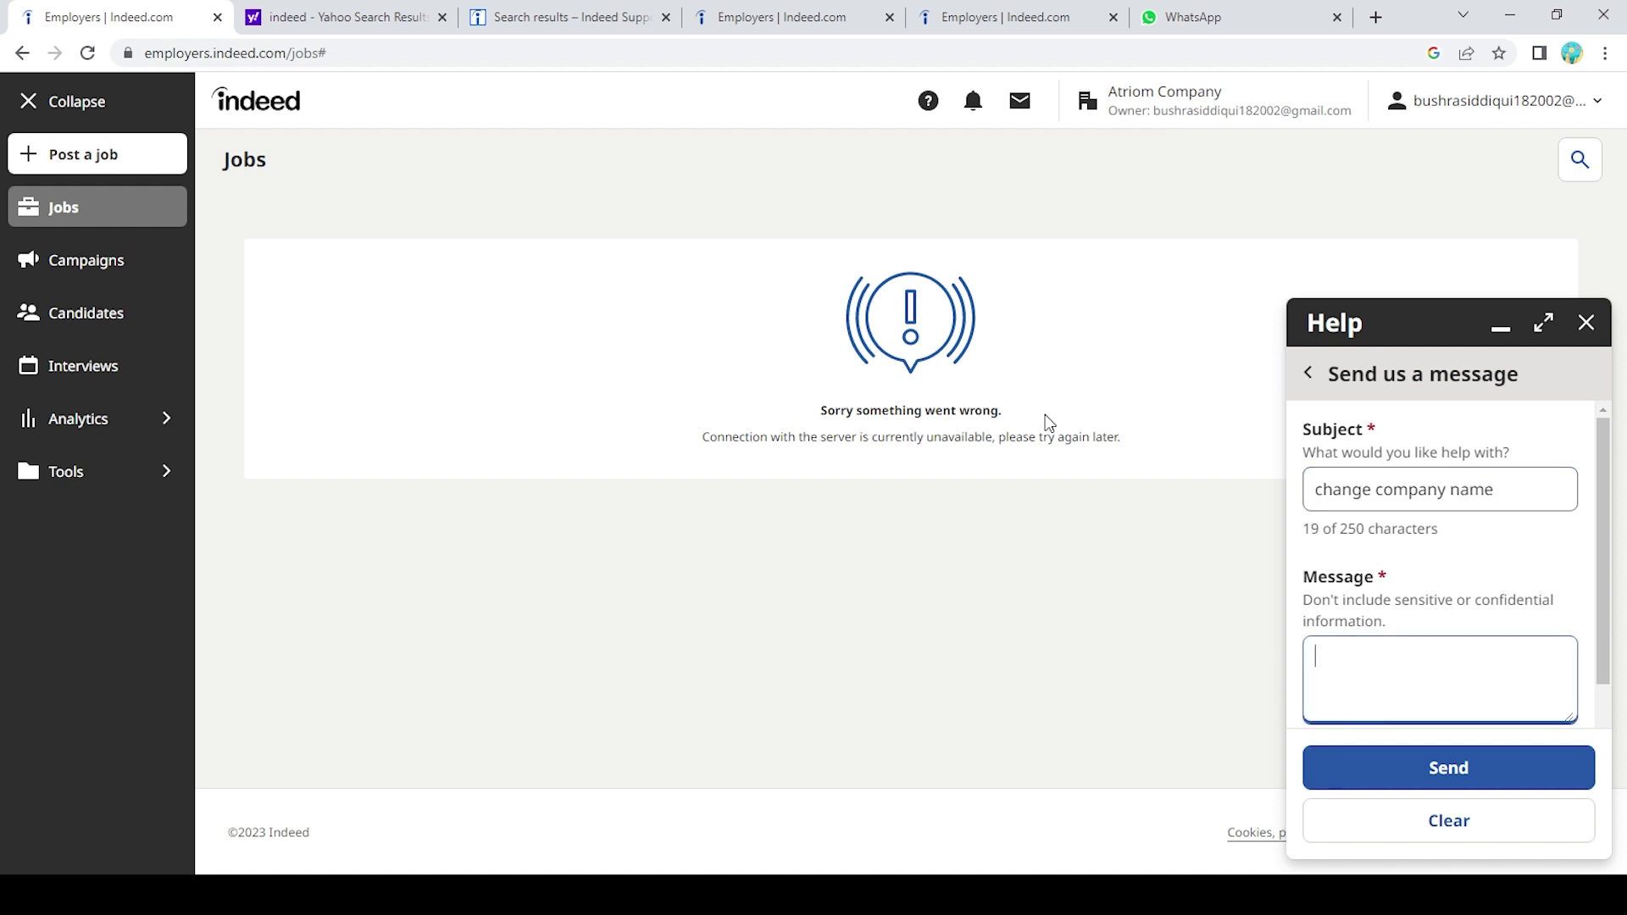
type("My compan")
type("y ")
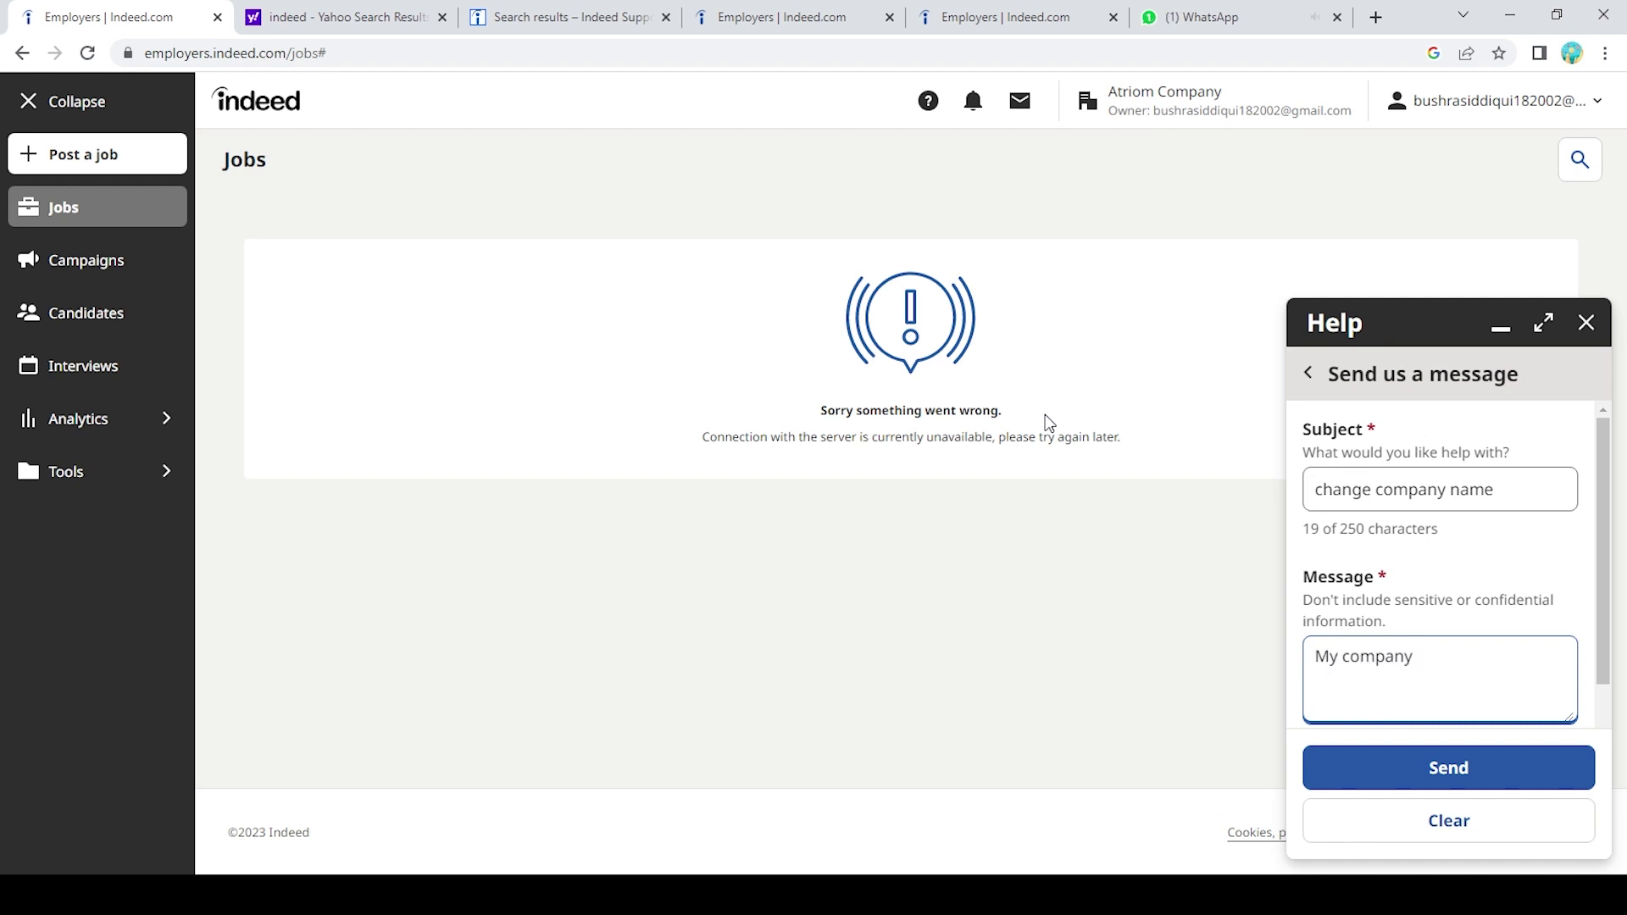
type("recently changes")
key("BackSpace")
type("d name. ")
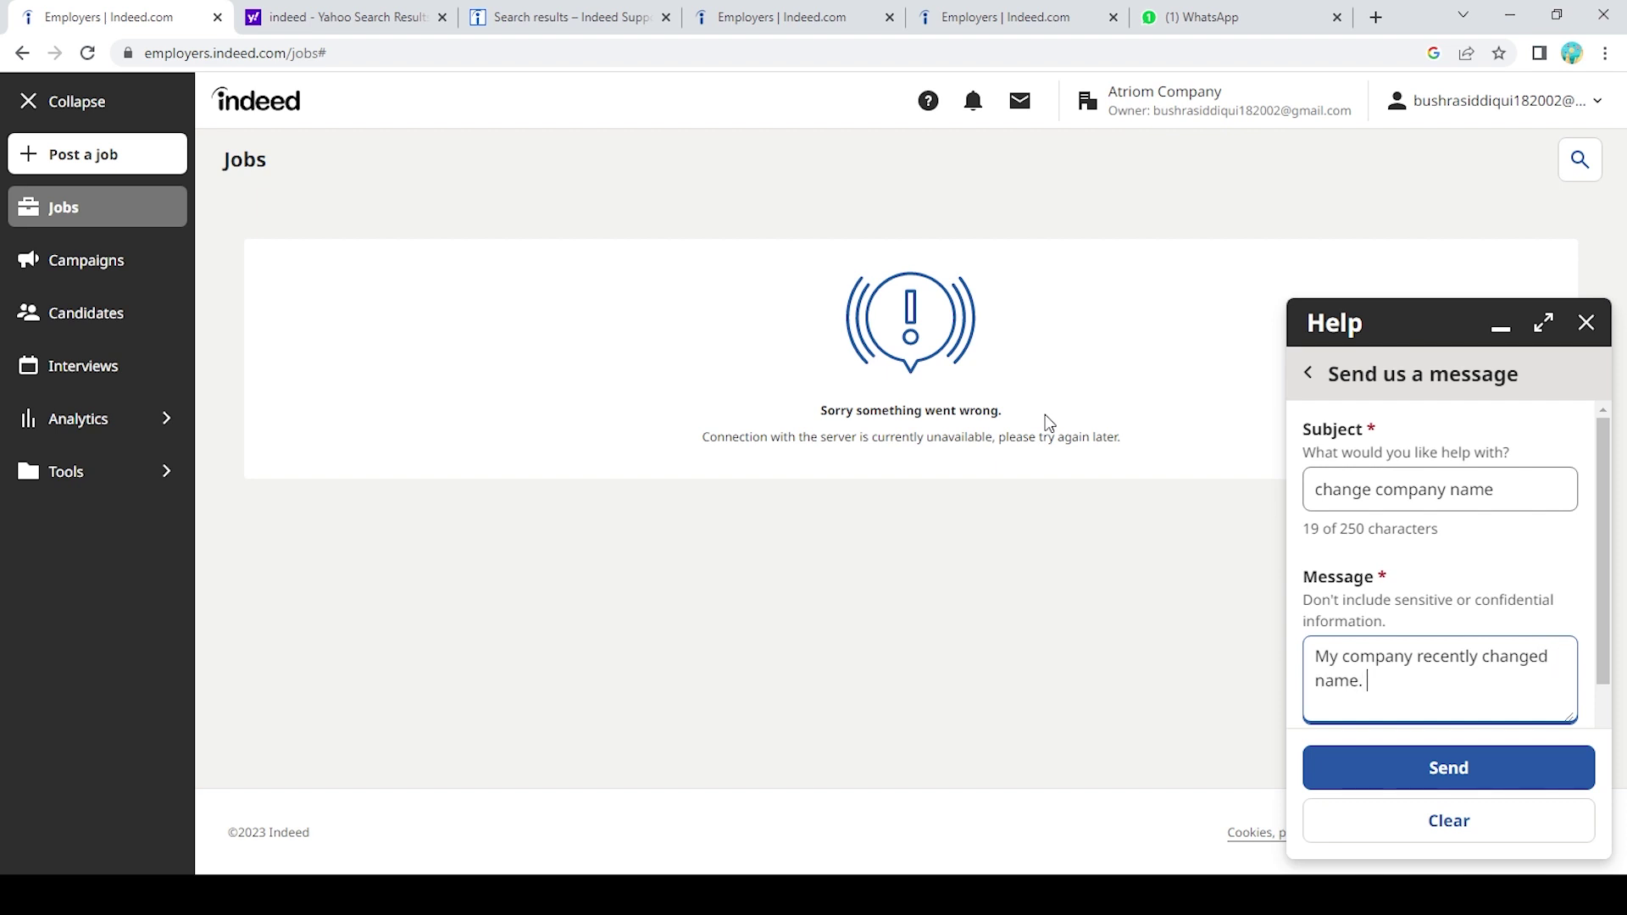
type("Please ")
type("c")
type("hange ")
type("it to")
type(" you.")
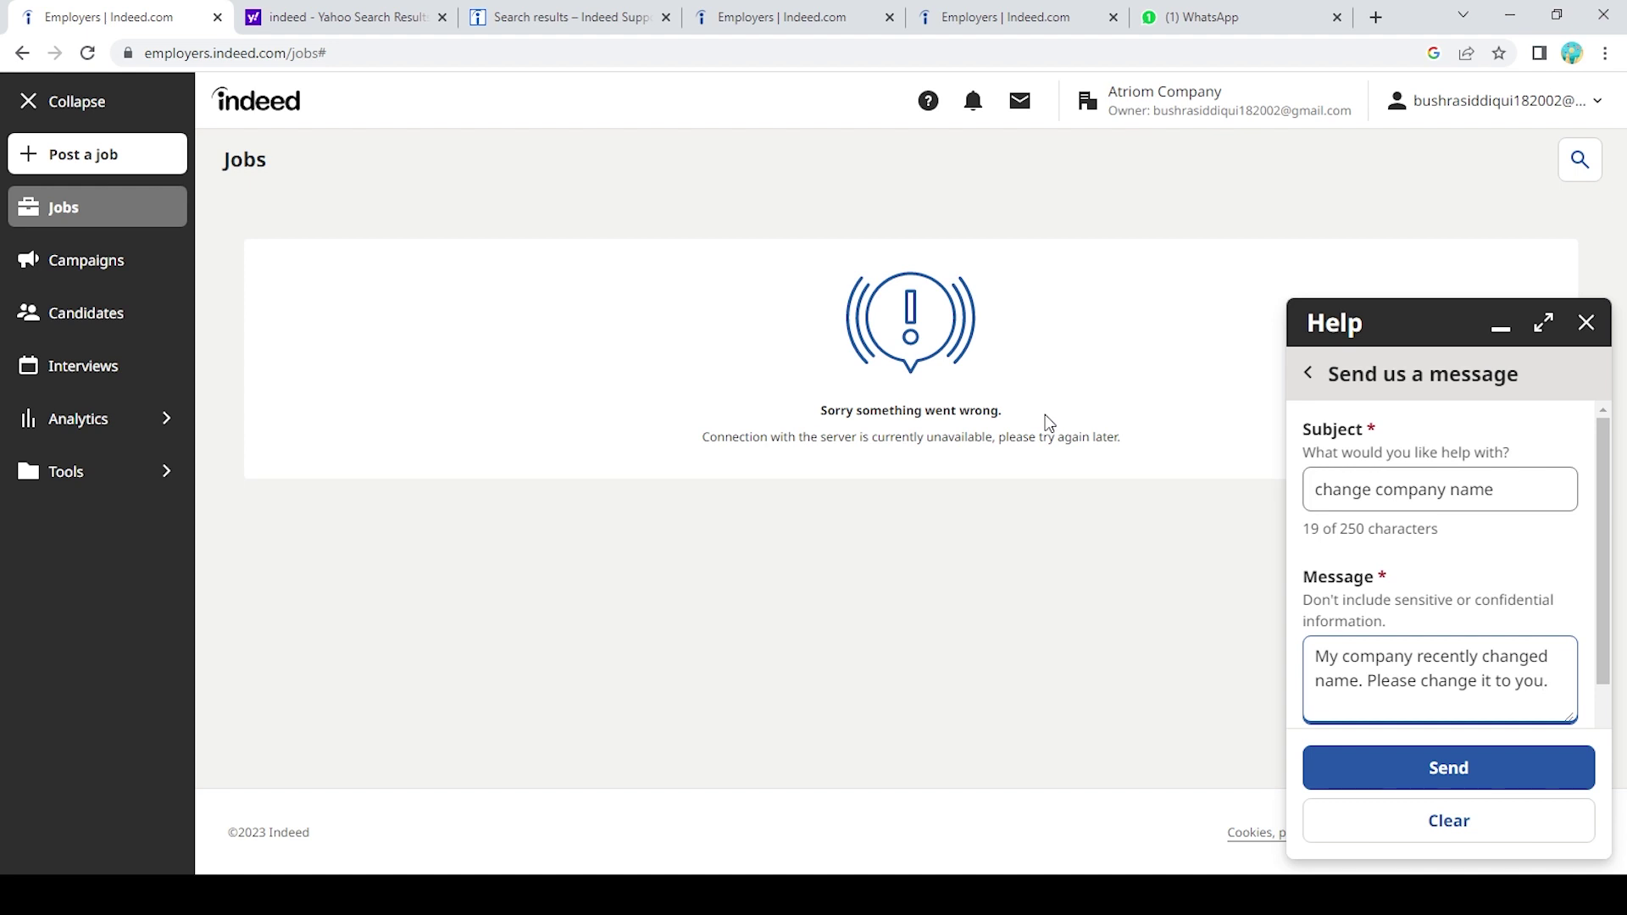